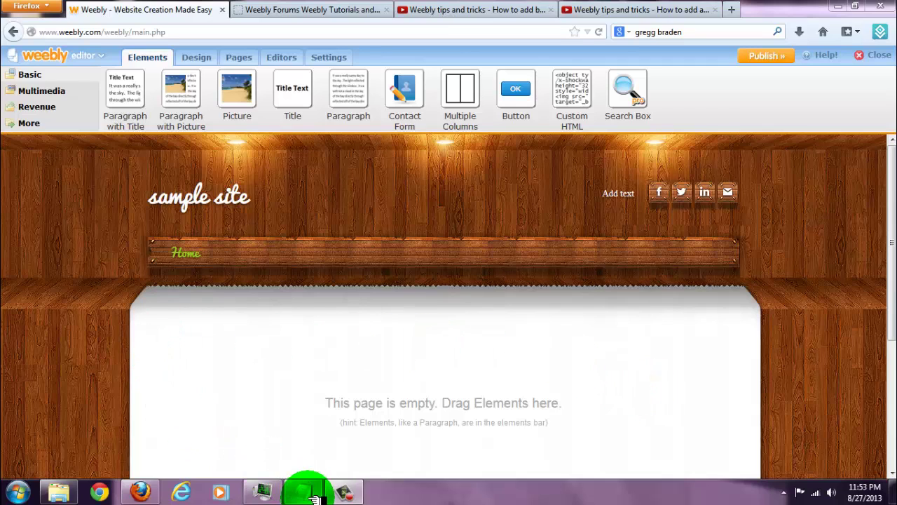
Step: Bring up the notes holding the site URL and embed code, caret on the second line
click(312, 444)
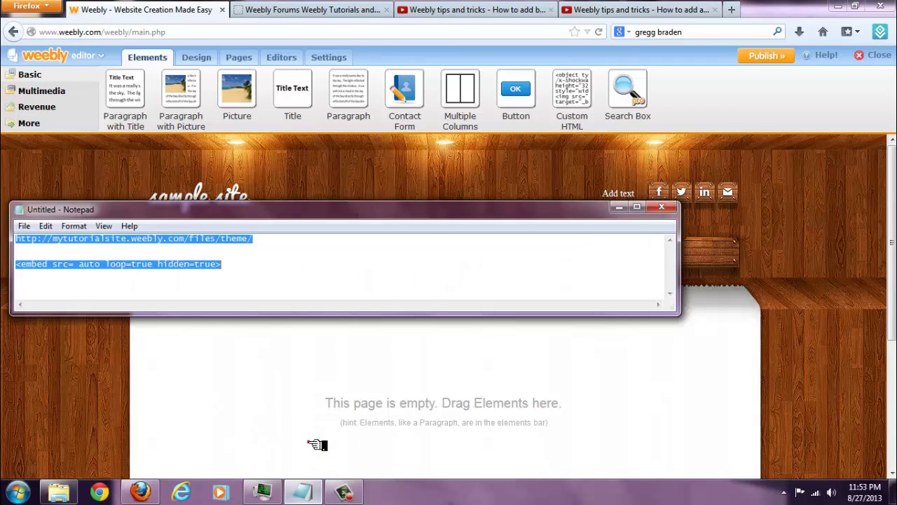
click(256, 258)
key(ctrl+a)
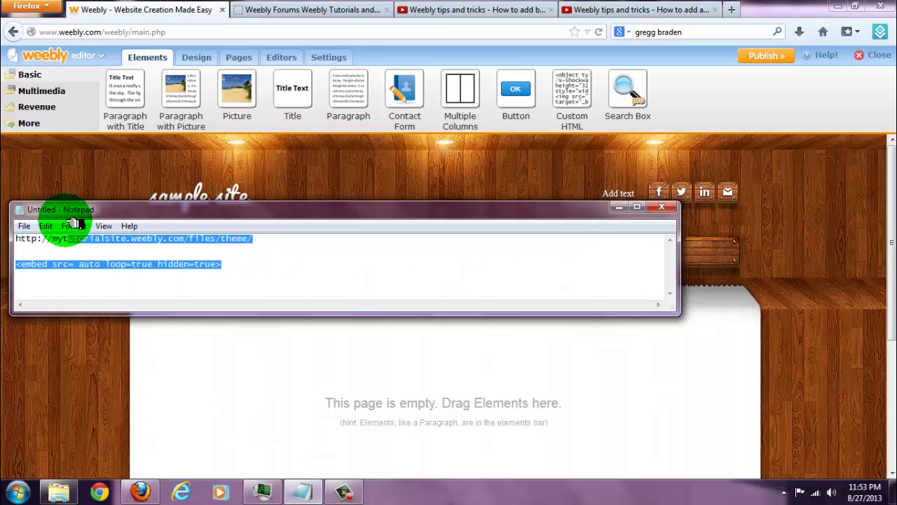
click(28, 240)
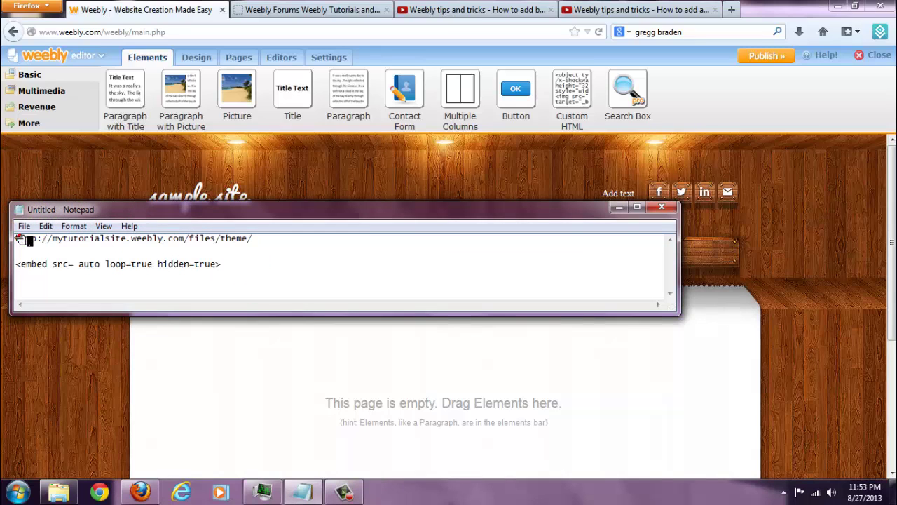
click(330, 256)
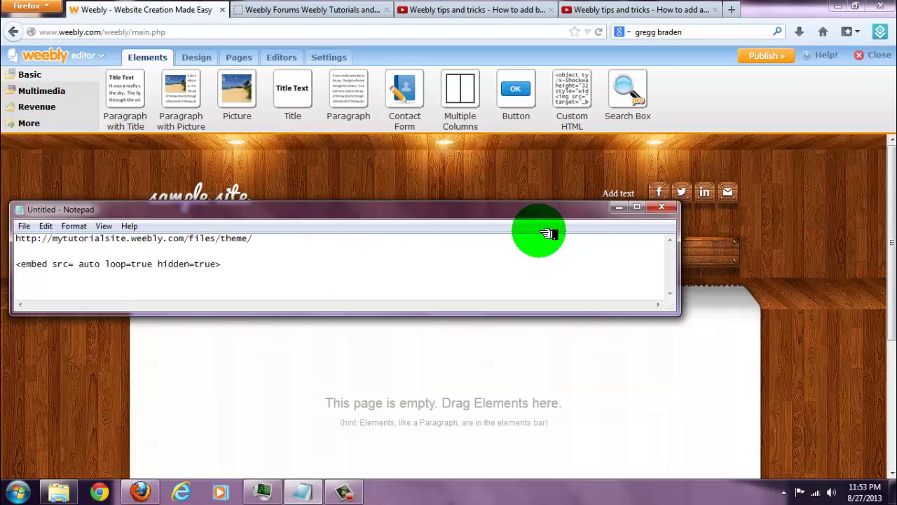
Step: Hide the notes and open the theme's HTML/CSS code editor from Design
click(617, 206)
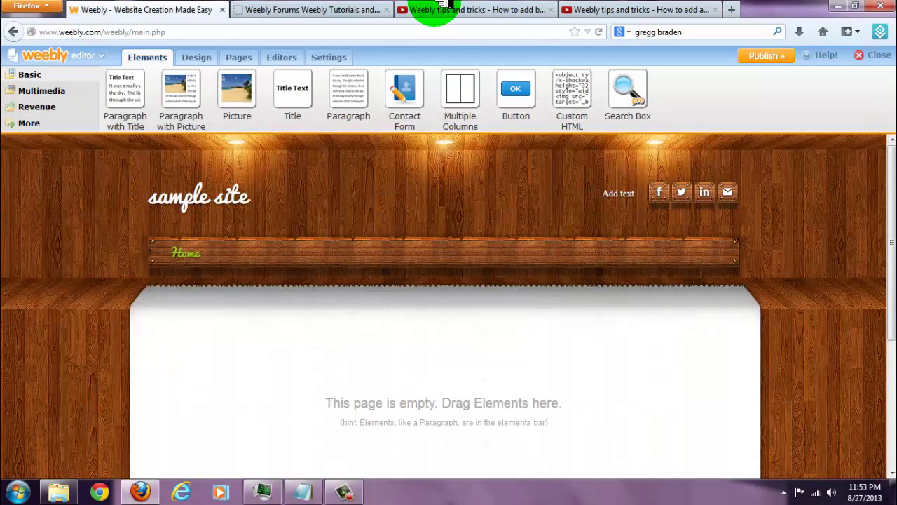
click(204, 55)
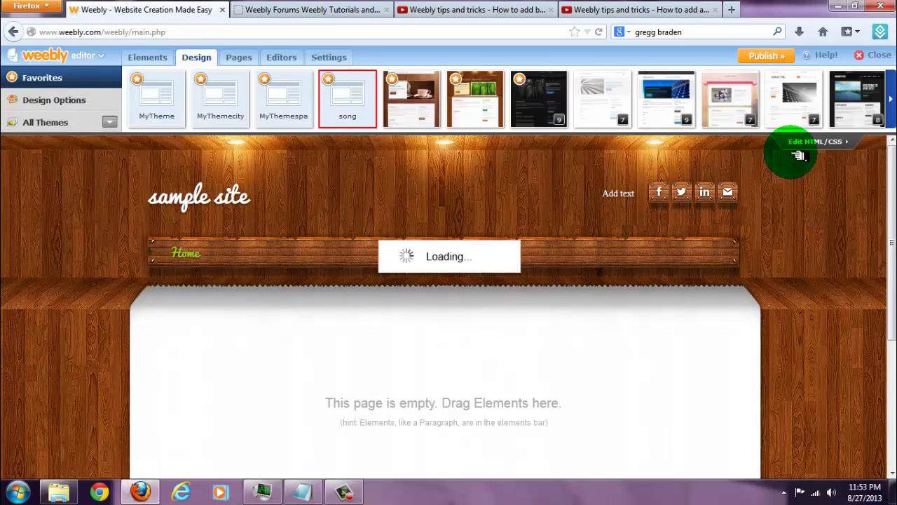
click(802, 144)
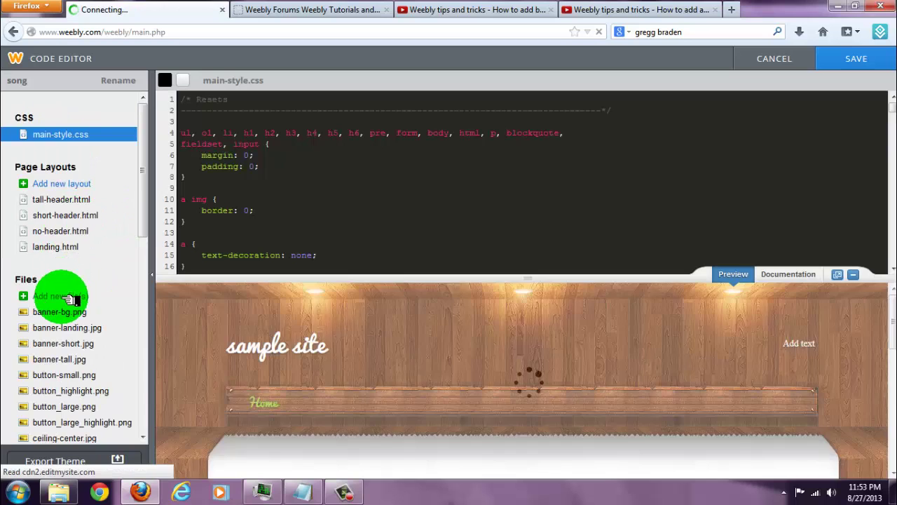
Step: Upload '09 Summer Wind.mp3' as a new theme file
click(67, 298)
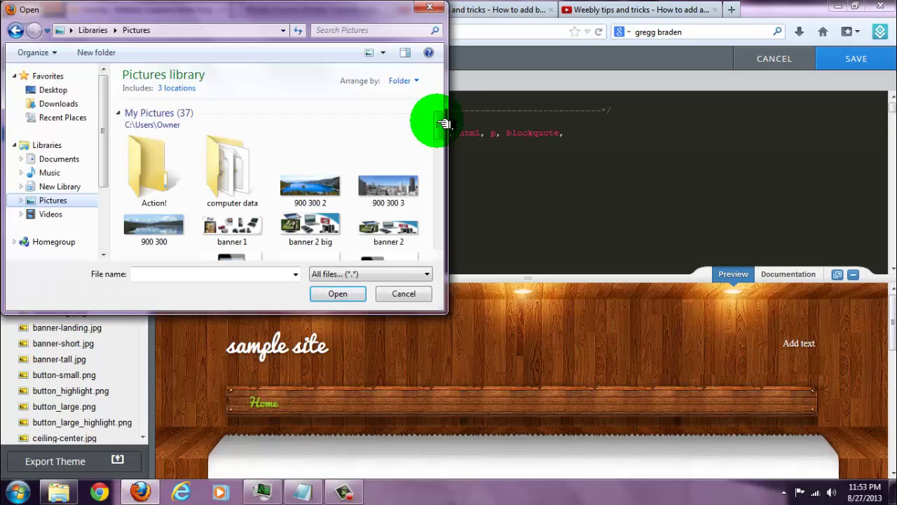
drag(442, 124, 452, 221)
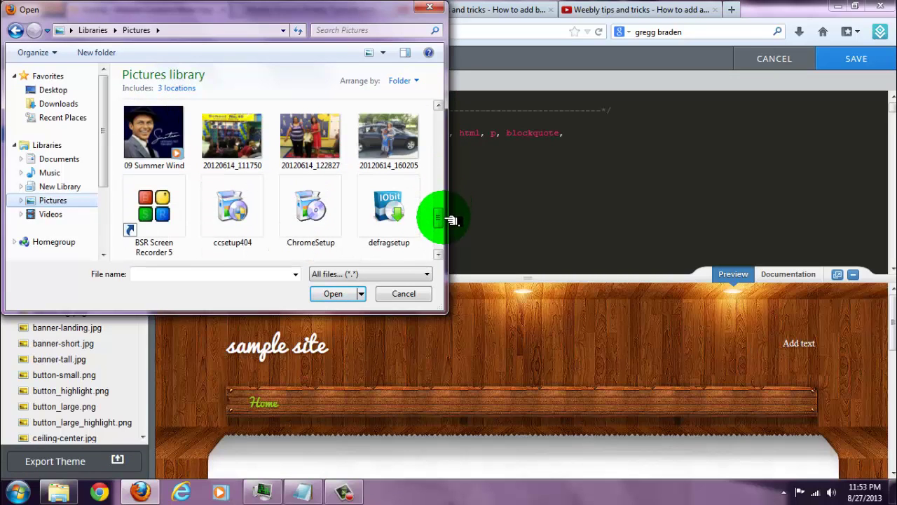
click(166, 133)
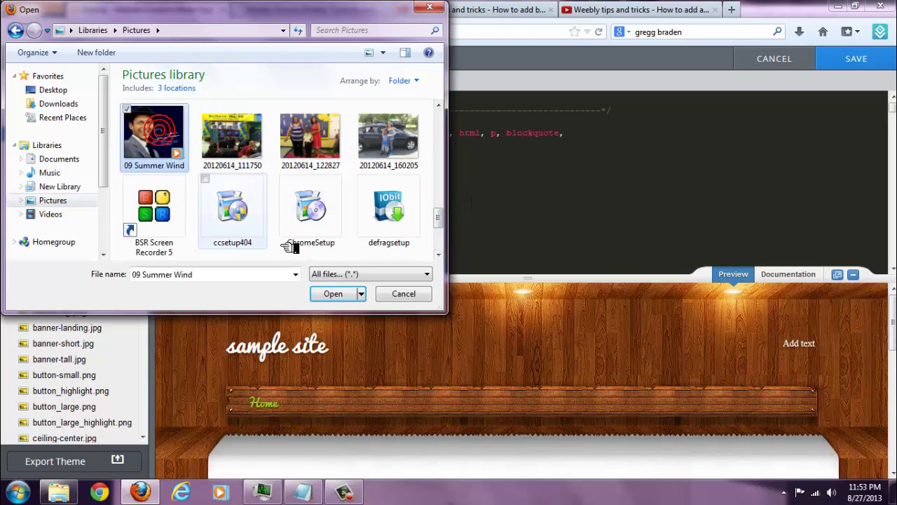
click(328, 293)
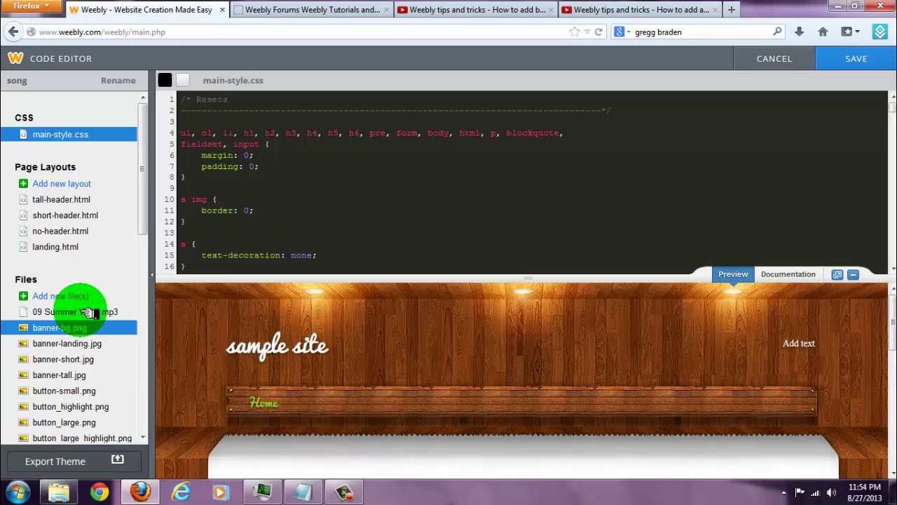
Step: Rename the audio file to '09SummerWind.MP3' and select the new name
click(91, 312)
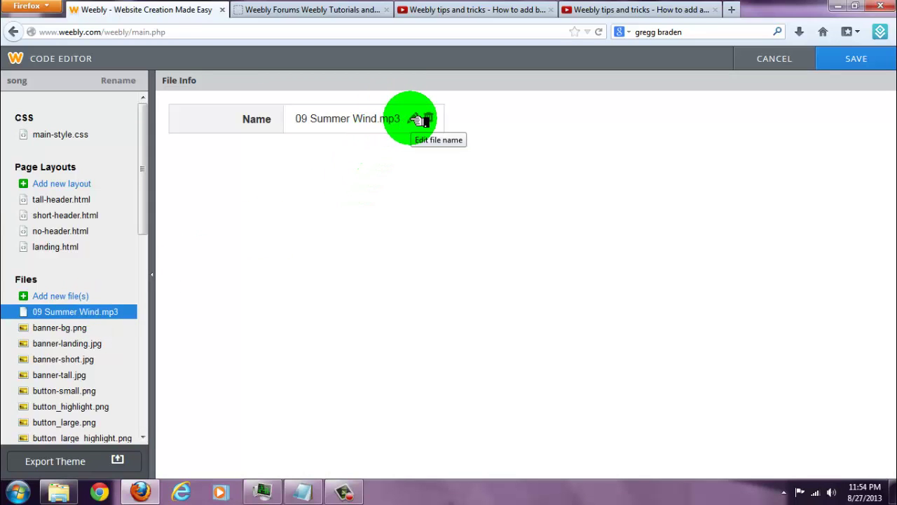
click(419, 120)
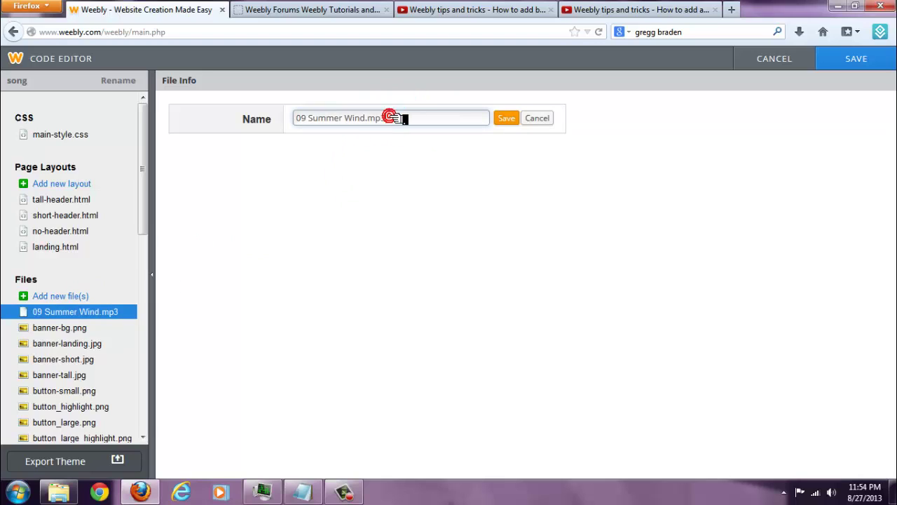
click(394, 118)
text(M)
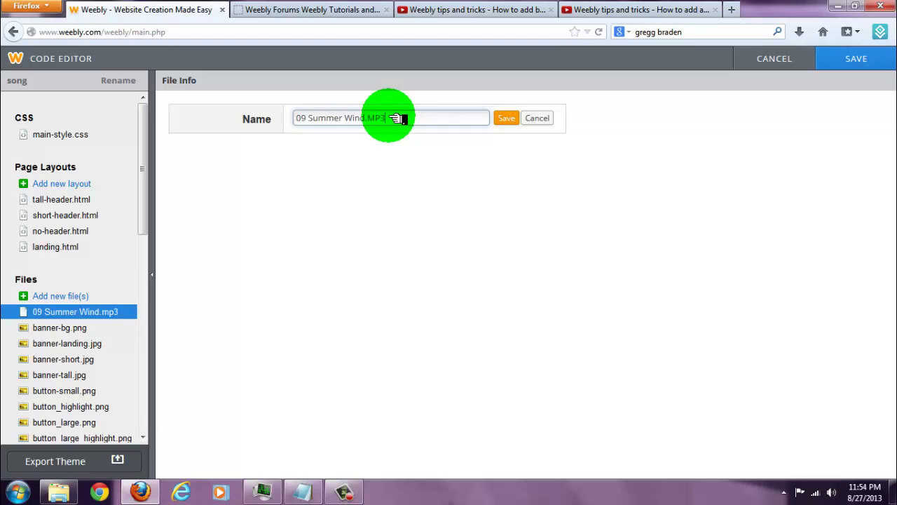
text(P3)
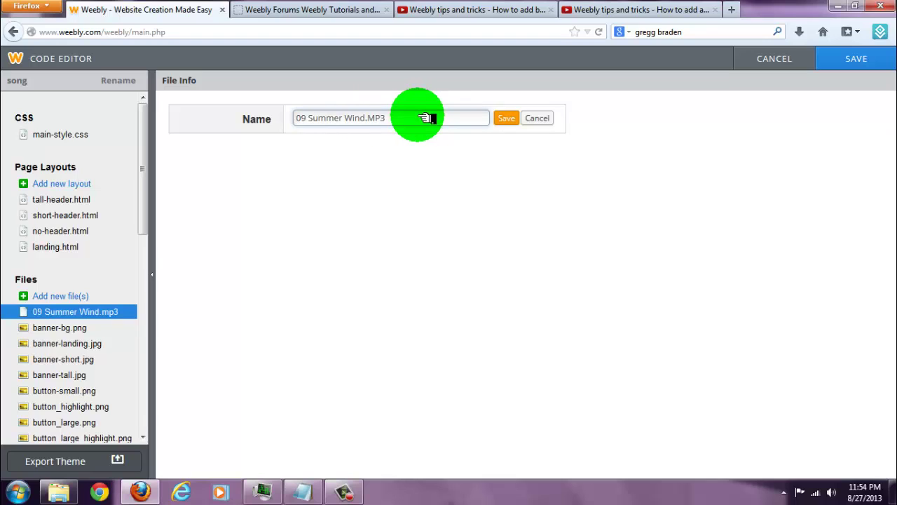
click(505, 118)
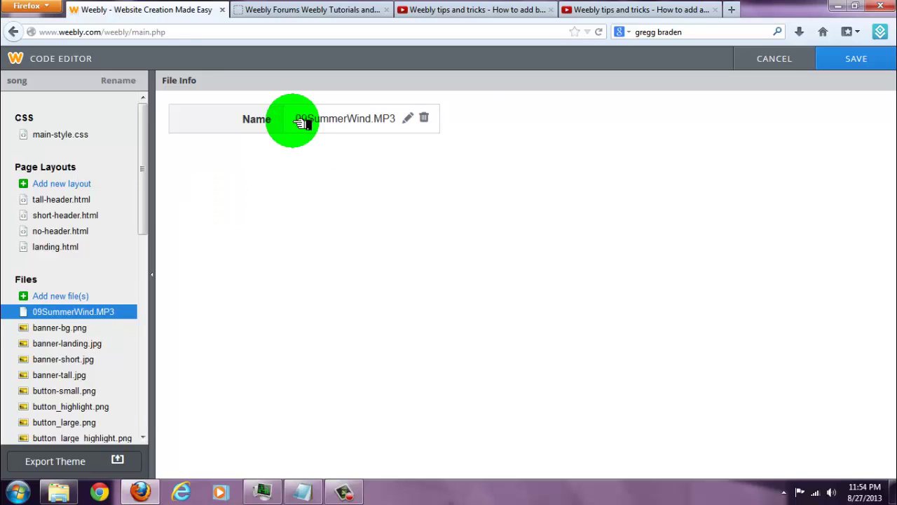
drag(297, 120, 397, 124)
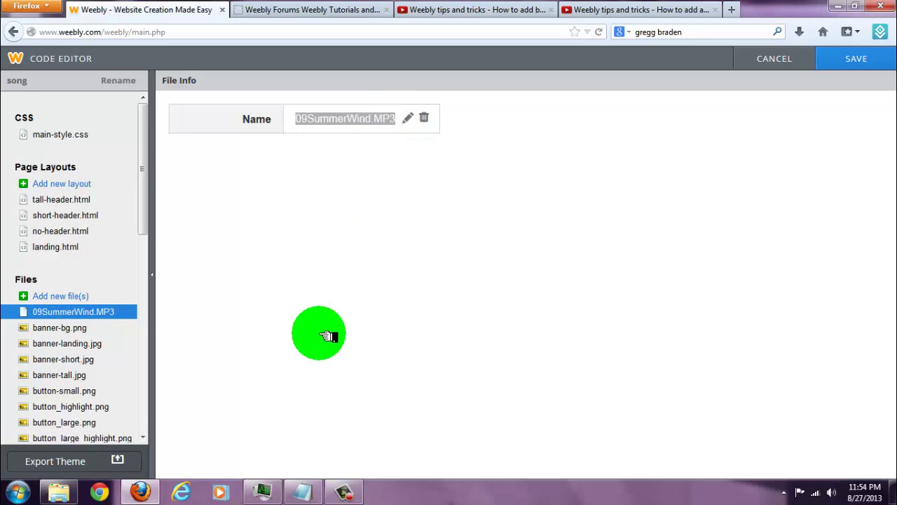
mouse_move(303, 492)
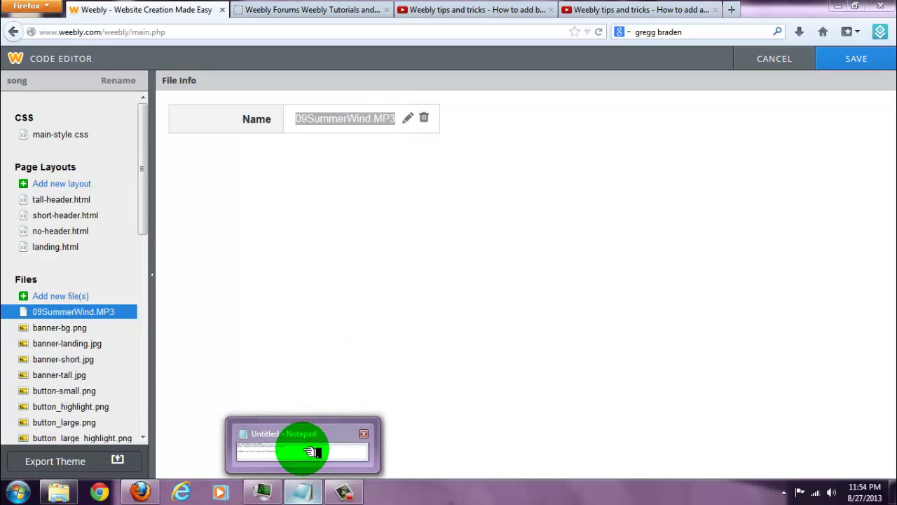
click(307, 477)
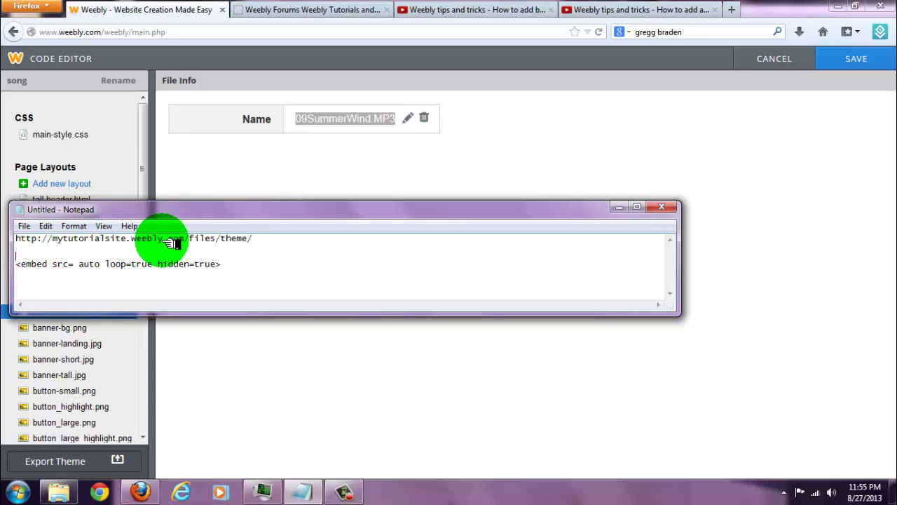
drag(185, 239, 16, 240)
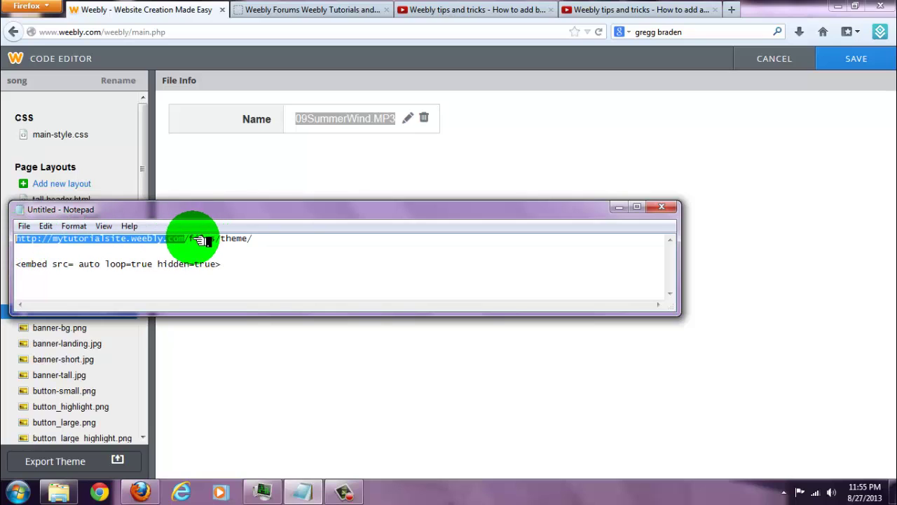
click(267, 240)
right_click(259, 238)
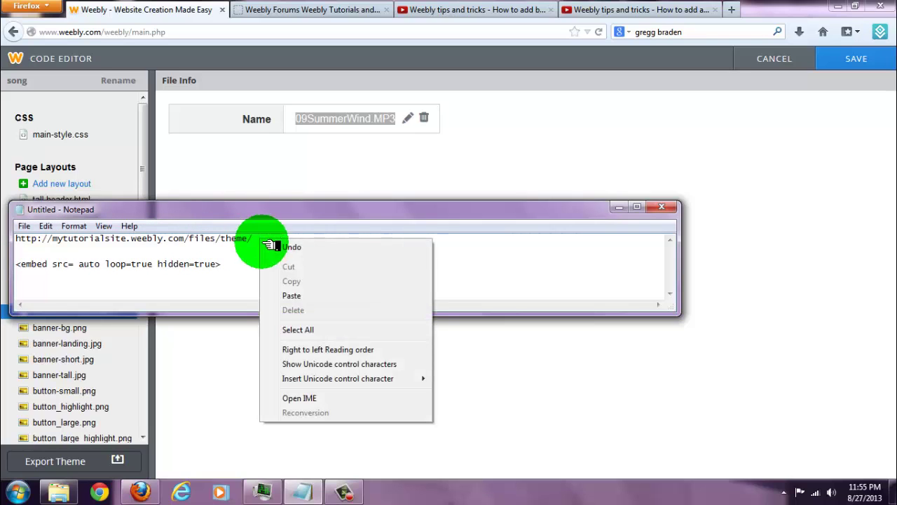
click(293, 295)
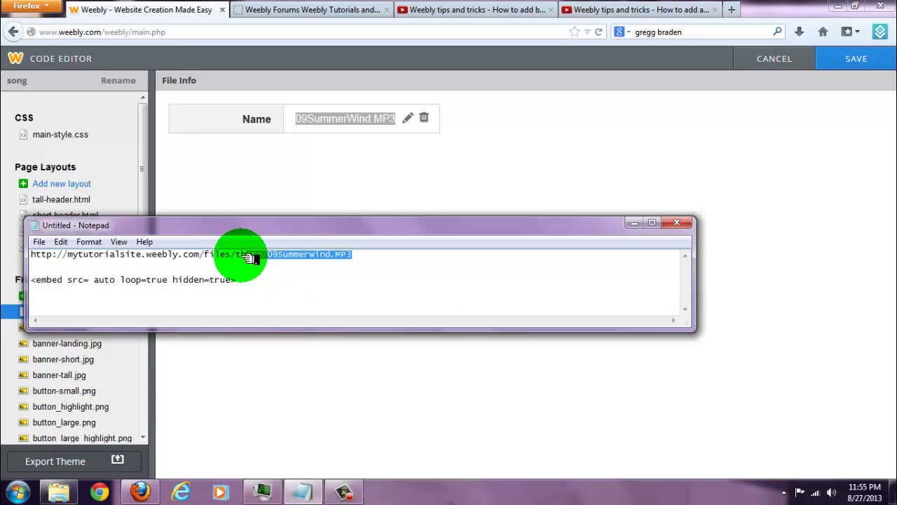
Step: Copy the full MP3 URL line
drag(293, 260, 41, 245)
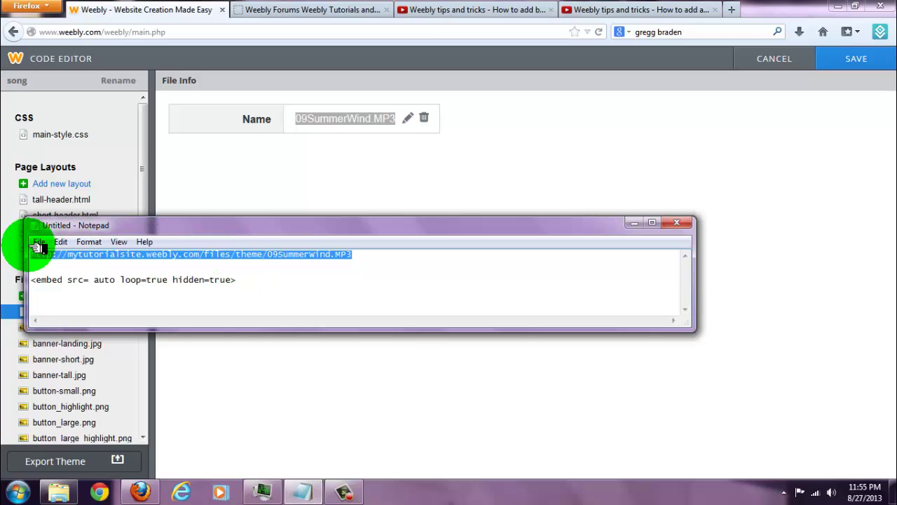
right_click(76, 256)
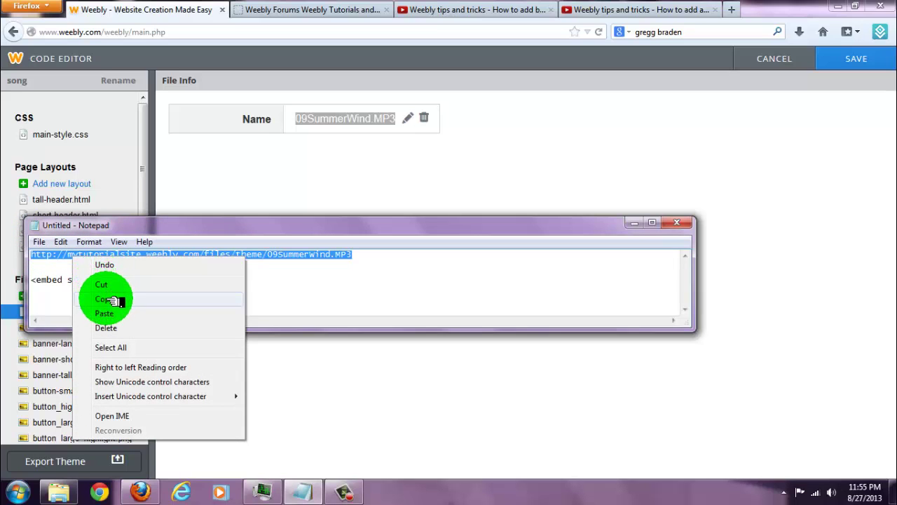
click(112, 299)
Step: Paste the MP3 URL after src= in the embed tag
click(97, 284)
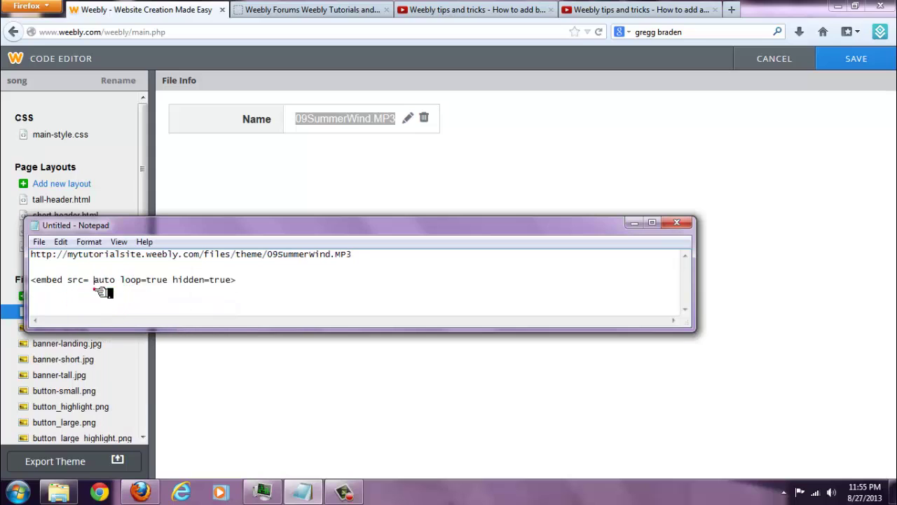
click(35, 291)
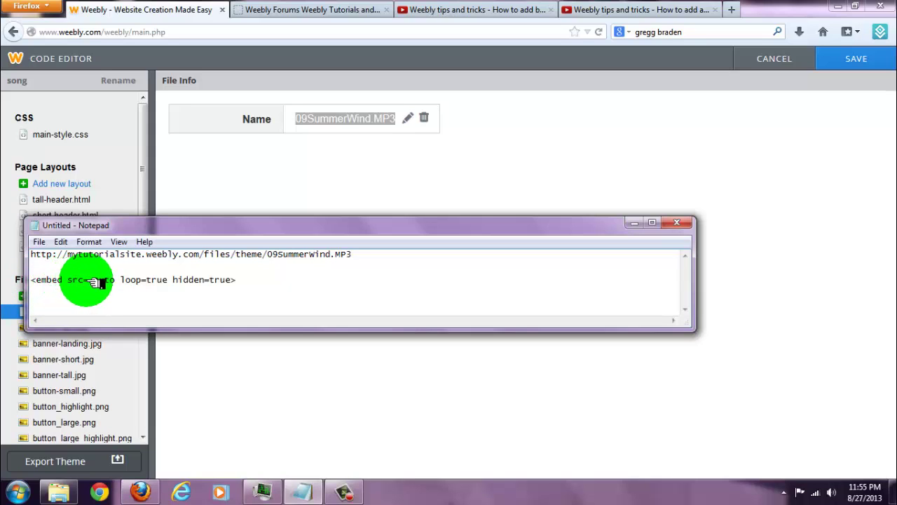
click(93, 282)
right_click(93, 283)
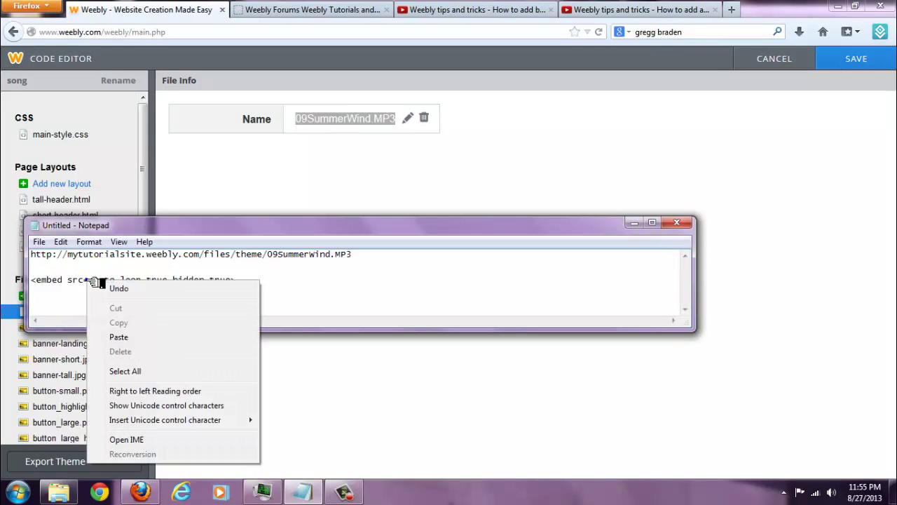
click(121, 338)
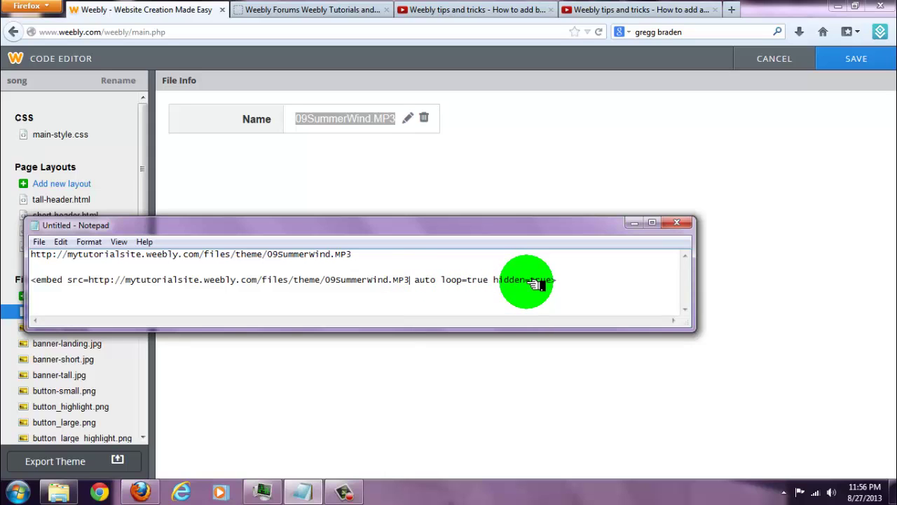
Step: Copy the complete embed tag and save the theme code in Weebly
drag(561, 280, 316, 272)
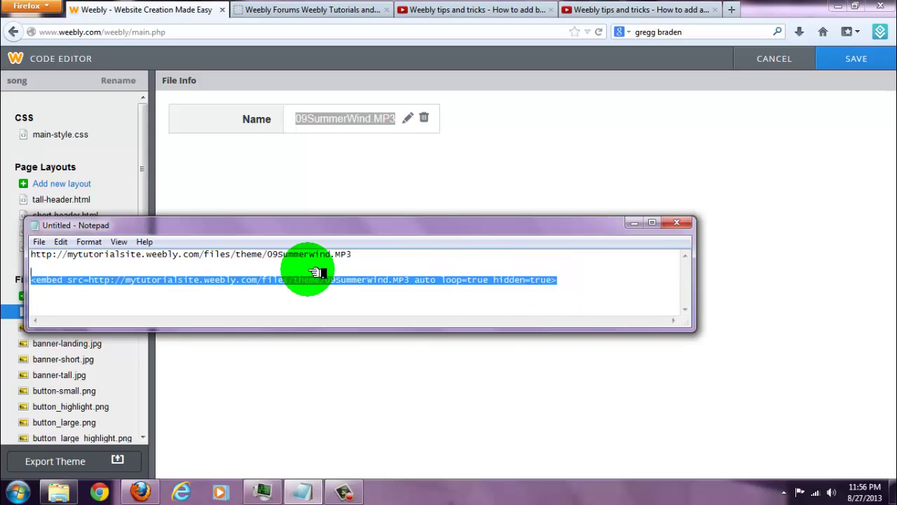
right_click(44, 282)
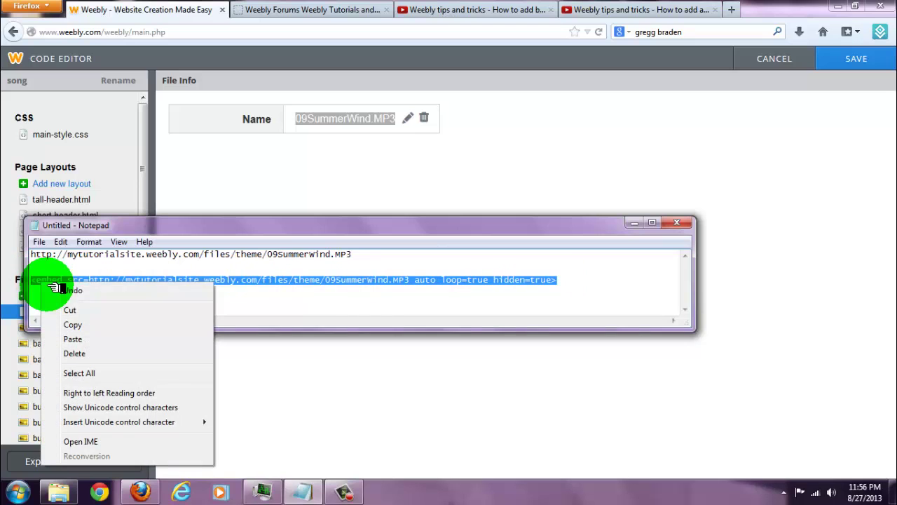
click(76, 324)
click(841, 60)
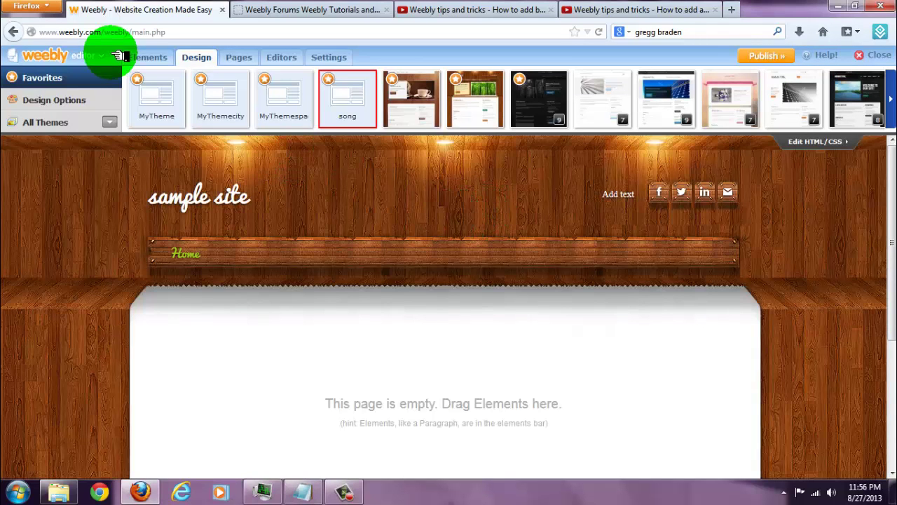
Step: Add a Custom HTML element to the page holding the hidden, looping 09SummerWind.MP3 embed
click(147, 57)
drag(575, 91, 505, 394)
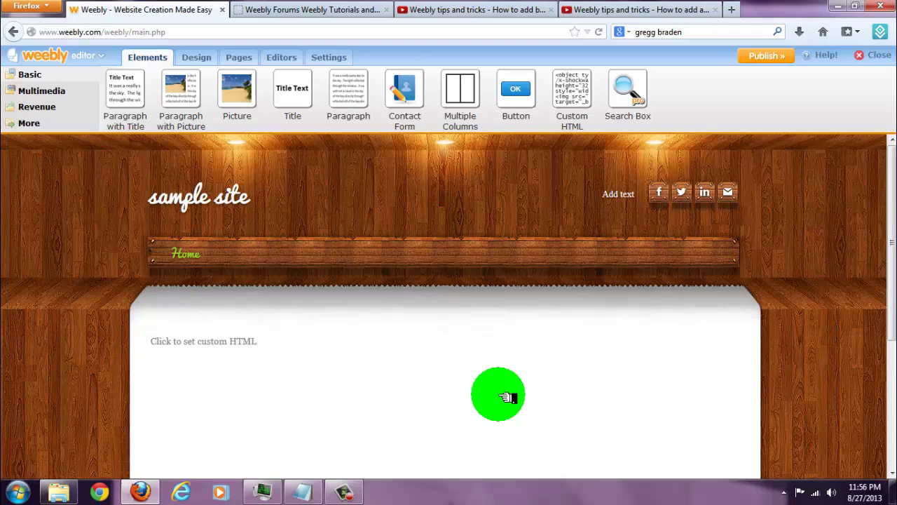
click(222, 344)
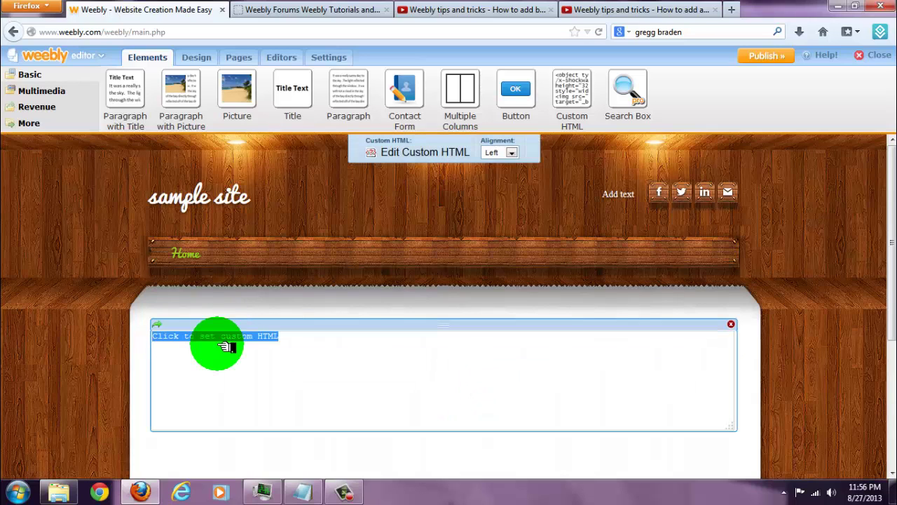
key(ctrl+v)
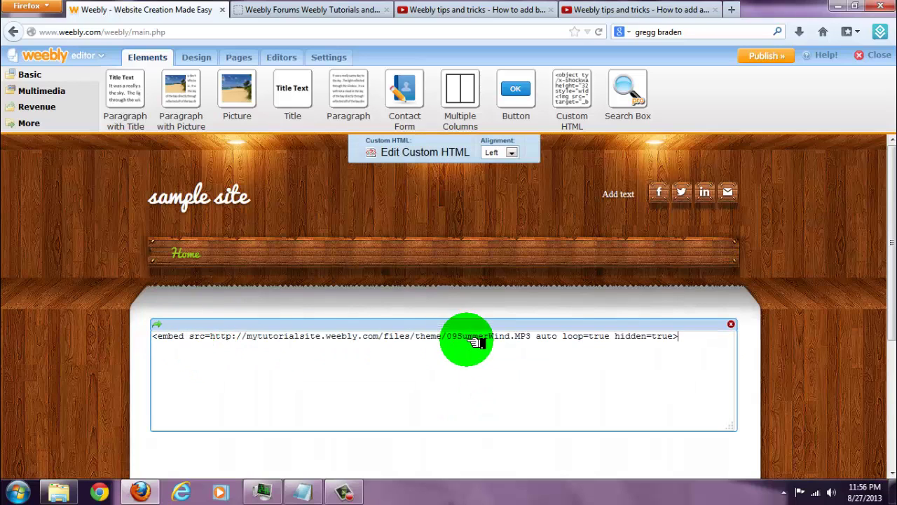
click(856, 351)
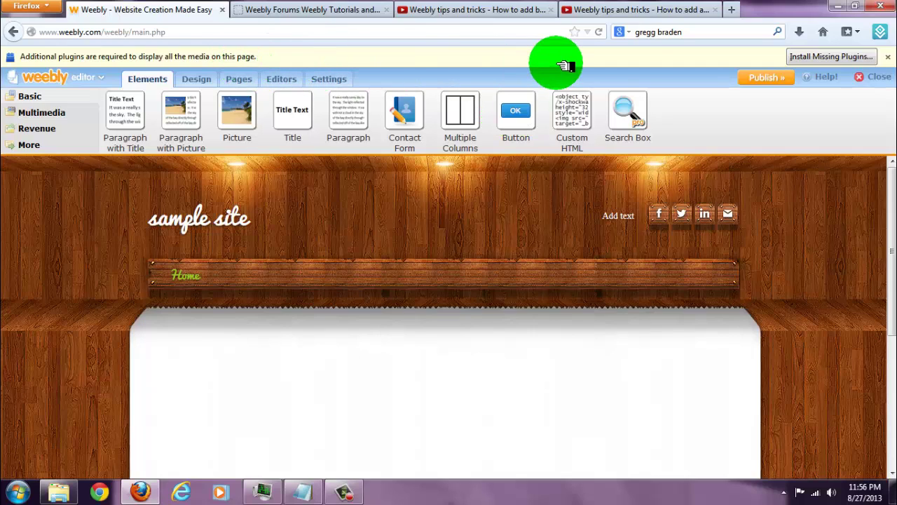
click(767, 79)
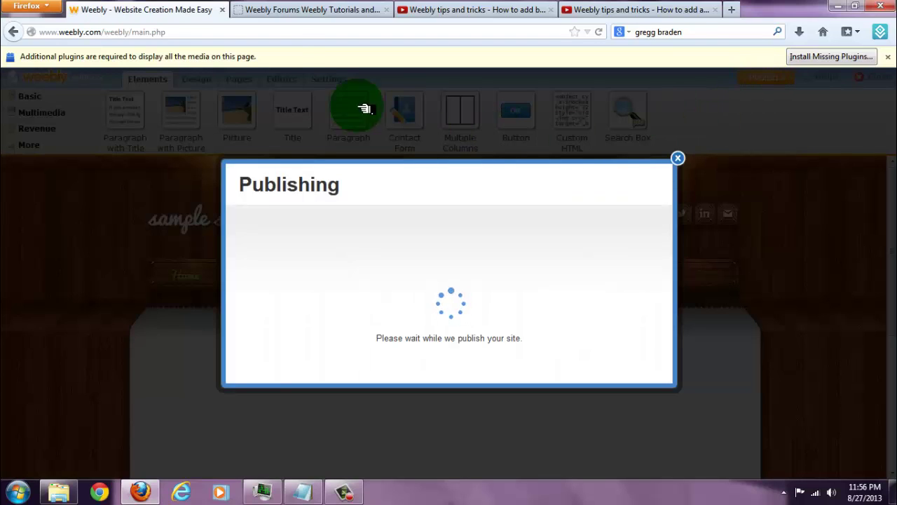
drag(176, 33, 26, 42)
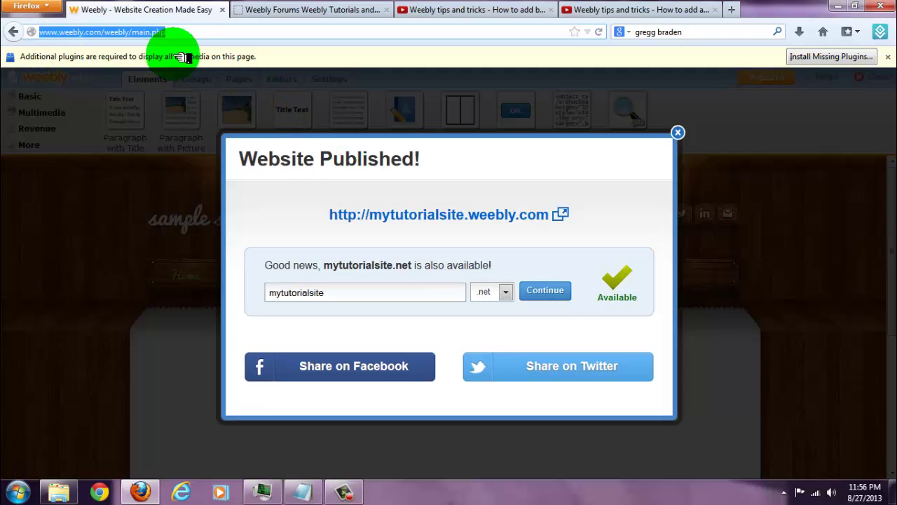
click(442, 219)
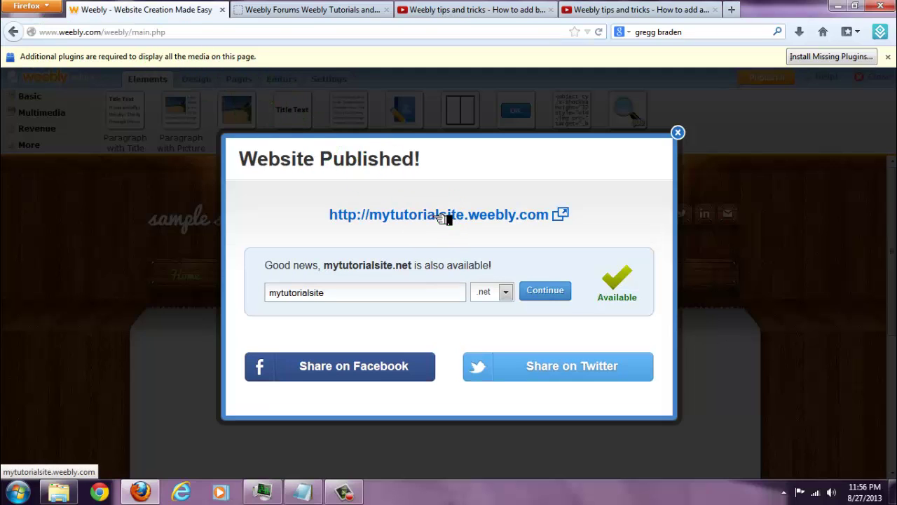
Step: Copy the live site's address from Firefox and paste it into Chrome's address bar
click(154, 33)
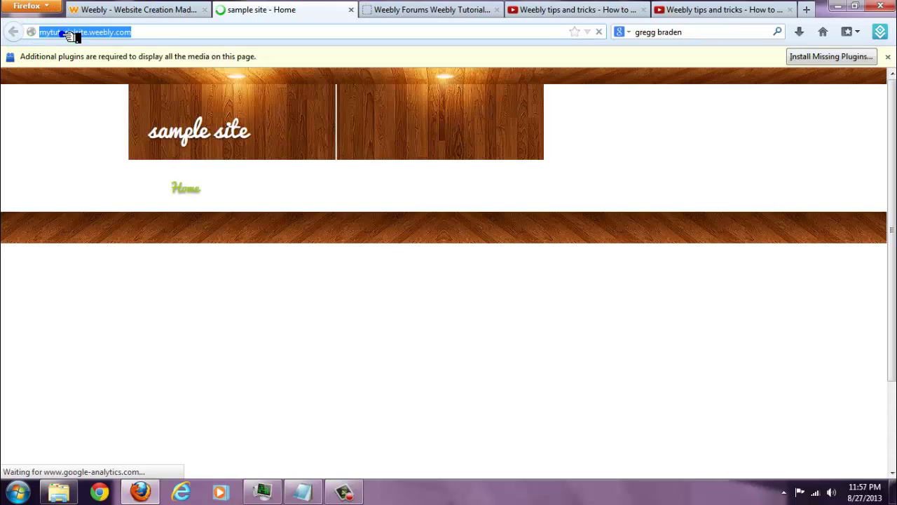
right_click(65, 36)
click(96, 78)
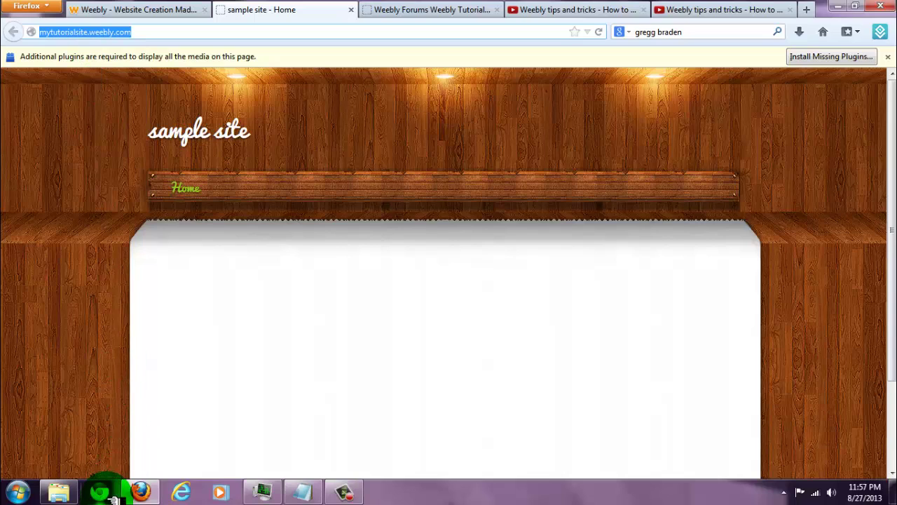
click(113, 498)
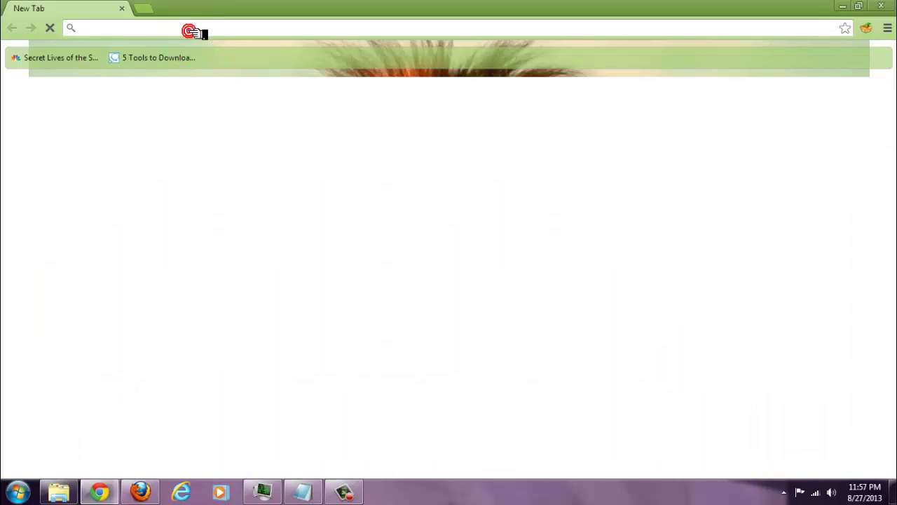
right_click(190, 32)
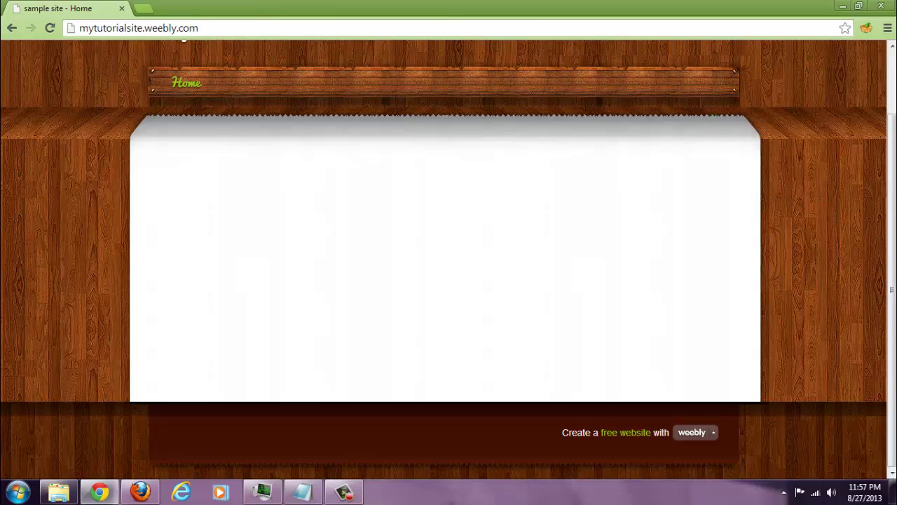
Step: Scroll back to the top of the published mytutorialsite.weebly.com home page in Chrome
drag(893, 163, 891, 64)
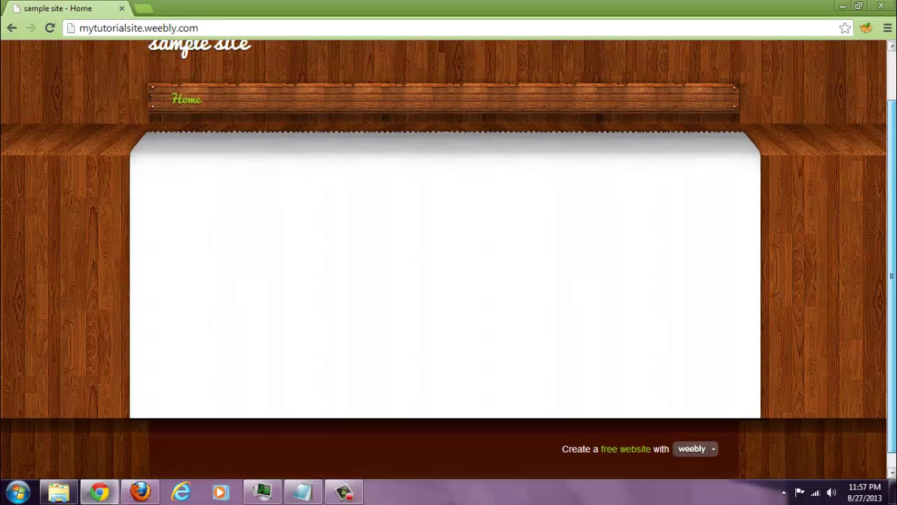